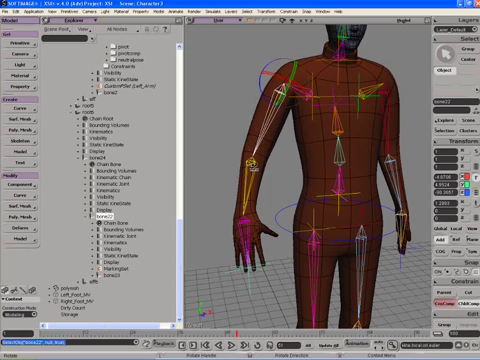
- Select bone23 in the Explorer and add bone22 to the selection
left_click(110, 273)
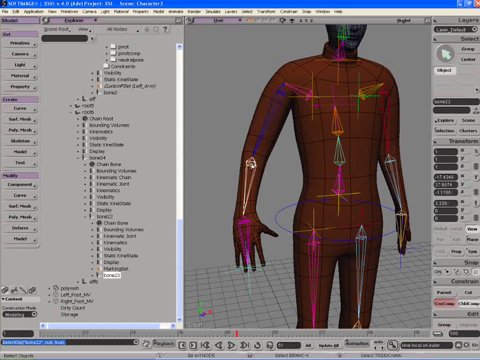
left_click(106, 215, "shift")
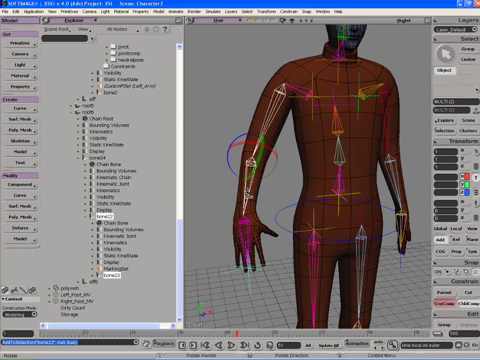
- Store both bones' current pose as their neutral pose from the Local Transform page
key("ctrl+k")
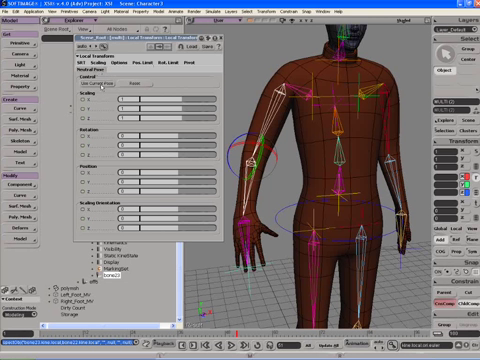
left_click(99, 83)
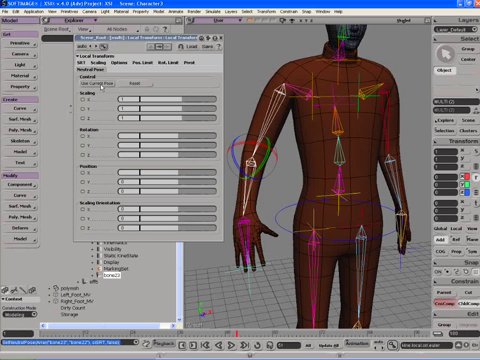
left_click(93, 19)
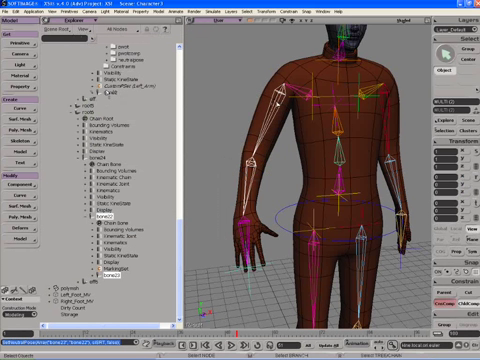
- Select bone22 alone in the viewport
left_click(270, 150)
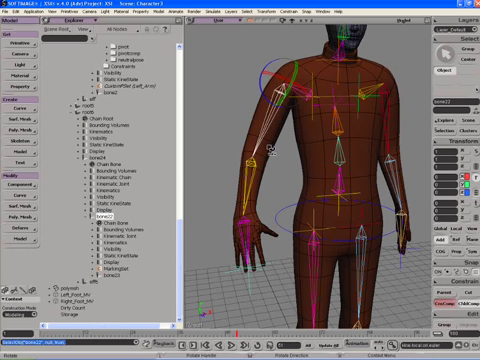